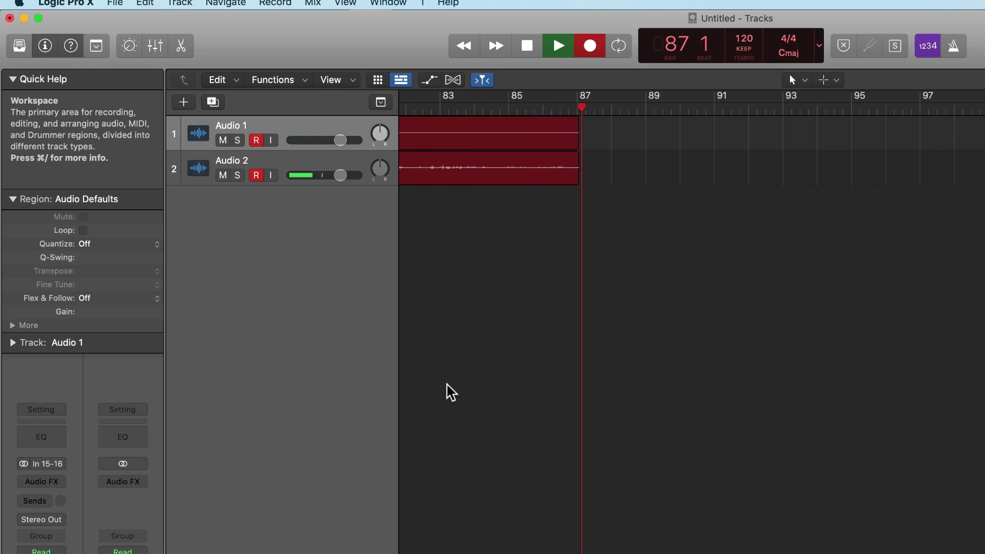
# Stop the recording and play back a passage of the new take from bar 82.
pyautogui.press('space')
pyautogui.press(',')
pyautogui.press(',')
pyautogui.press(',')
pyautogui.press(',')
pyautogui.press(',')
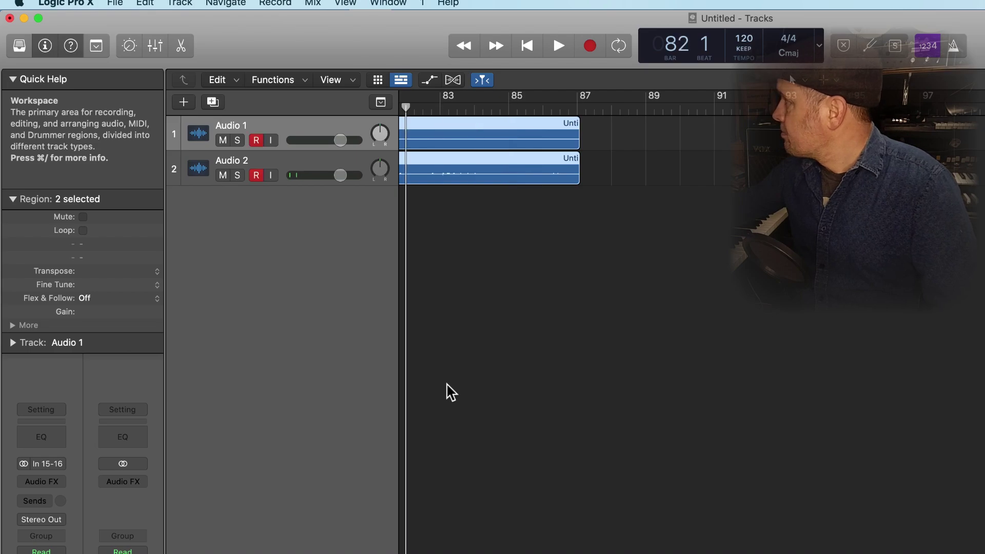
pyautogui.press('space')
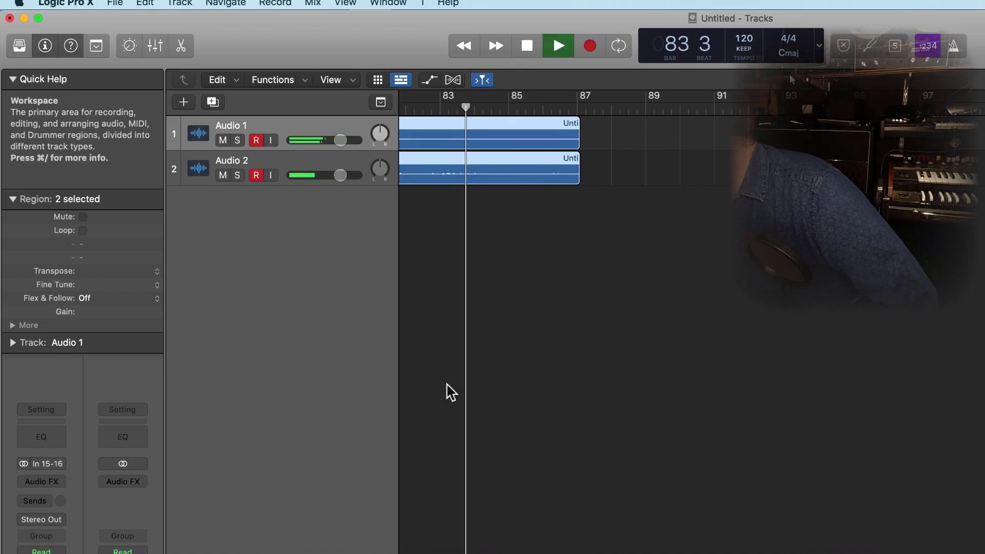
pyautogui.press('space')
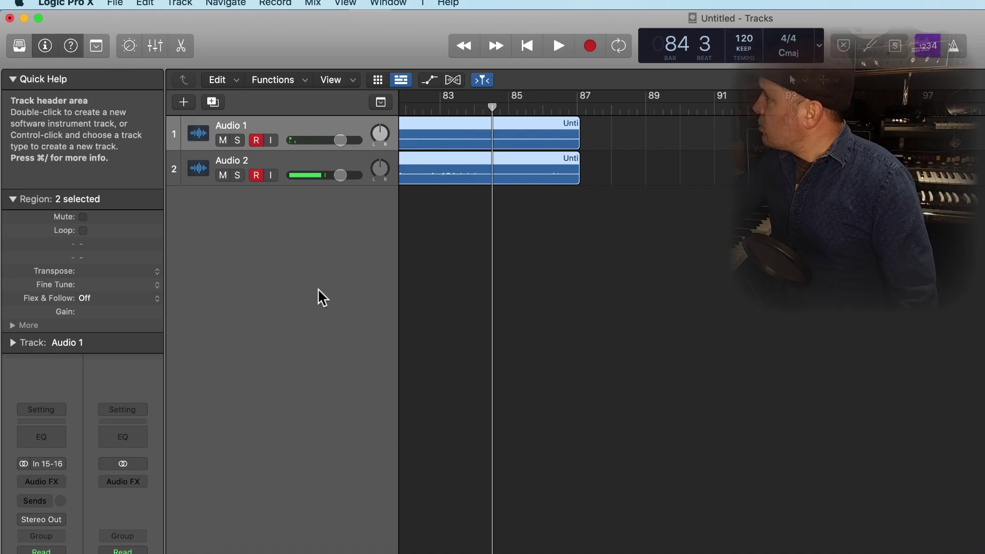
# Disarm recording on both audio tracks and play back a short passage from bar 81.
pyautogui.click(257, 142)
pyautogui.click(257, 174)
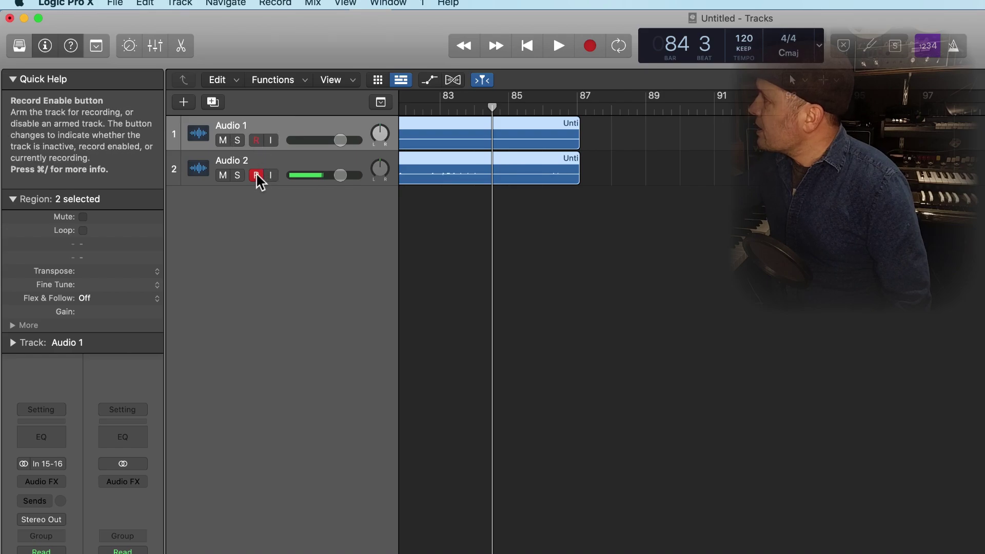
pyautogui.press(',')
pyautogui.press(',')
pyautogui.press(',')
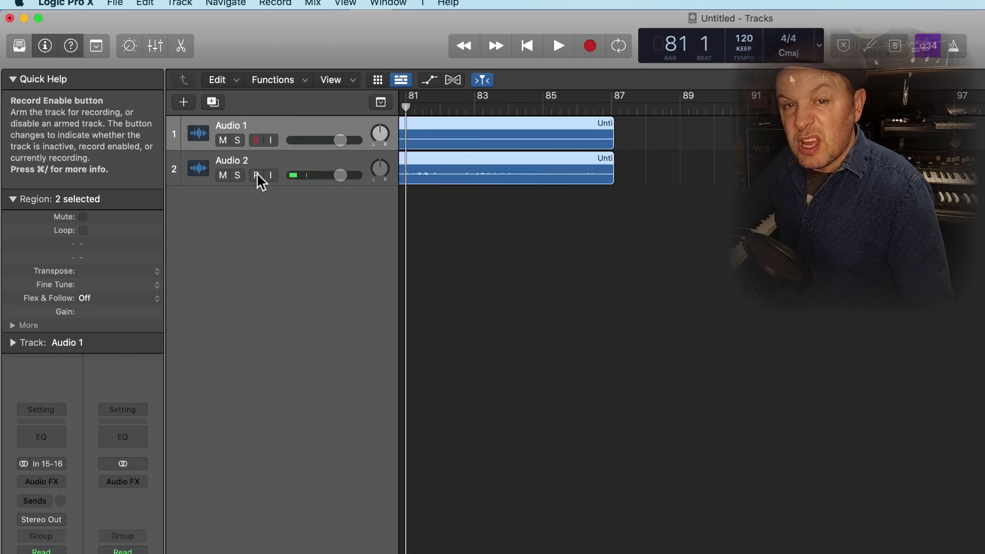
pyautogui.press('space')
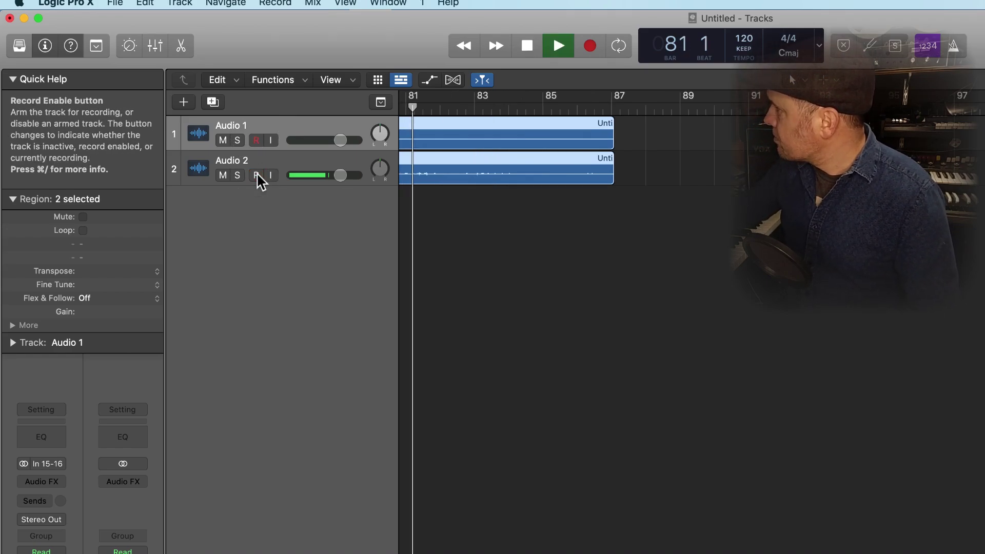
pyautogui.press('space')
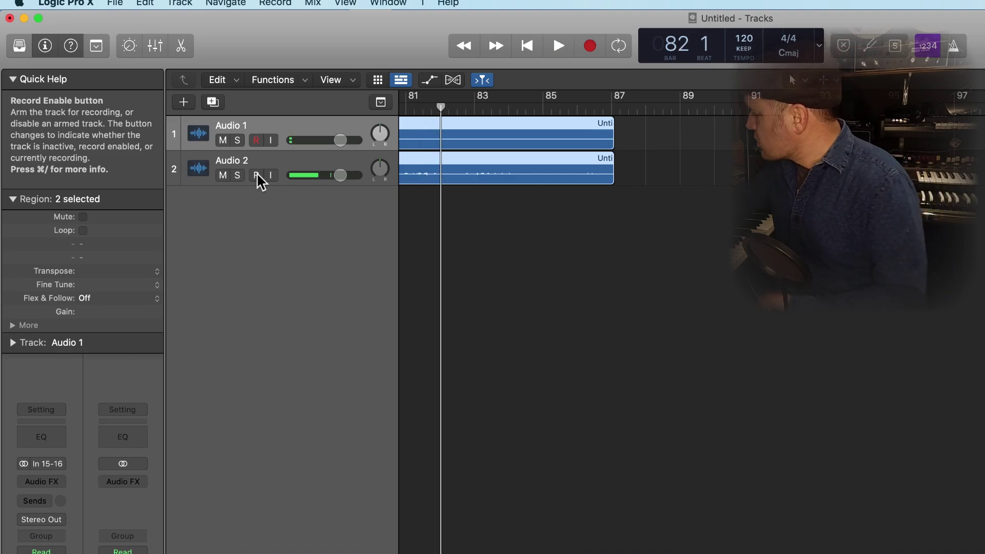
# Split the recorded regions on both tracks at bar 83.
pyautogui.press('super+Down')
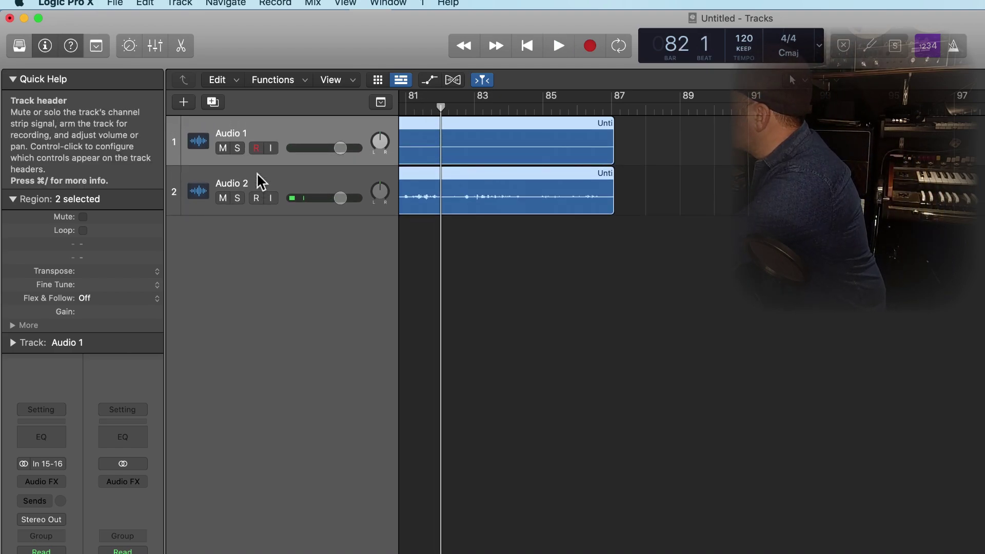
pyautogui.press('super+Down')
pyautogui.press('super+Right')
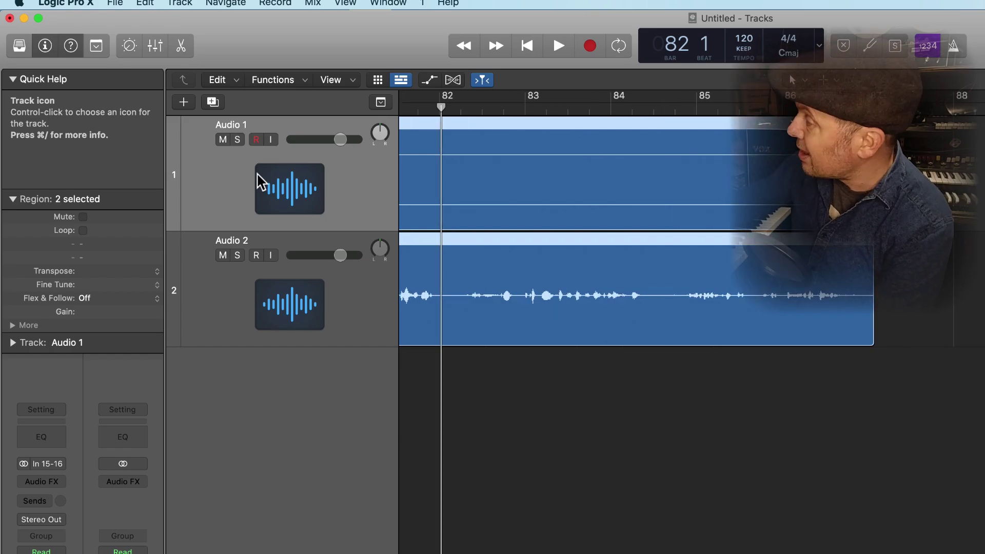
pyautogui.press('.')
pyautogui.press(',')
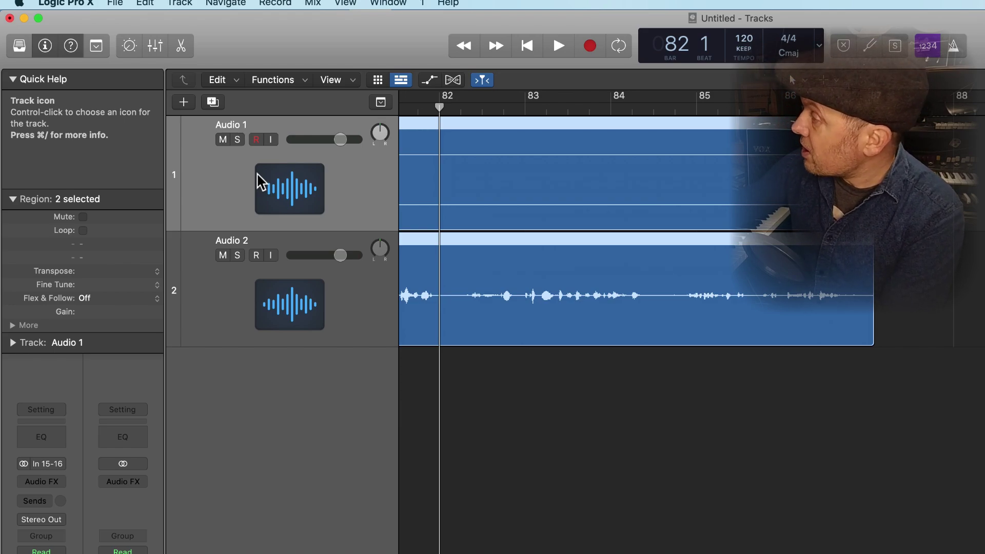
pyautogui.press('space')
pyautogui.press('space')
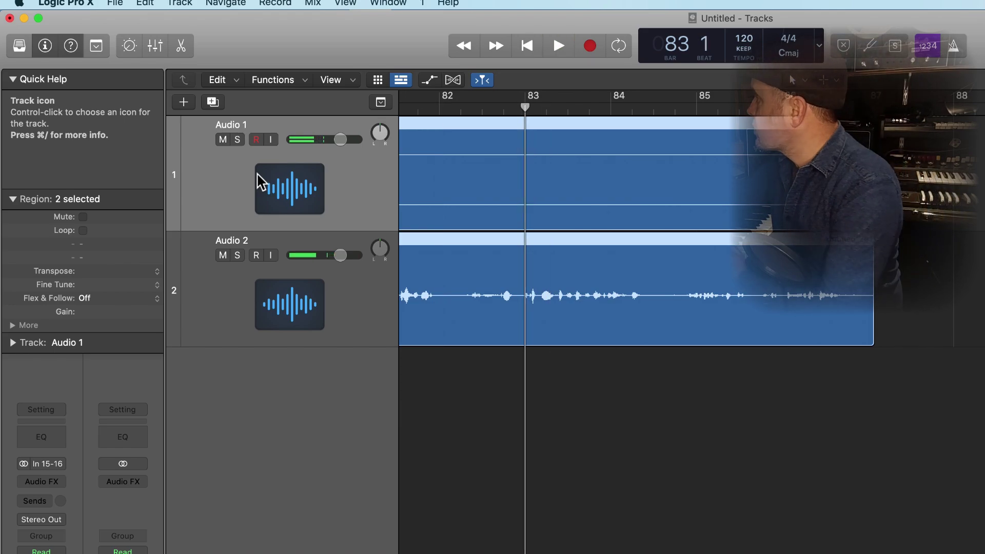
pyautogui.press('super+t')
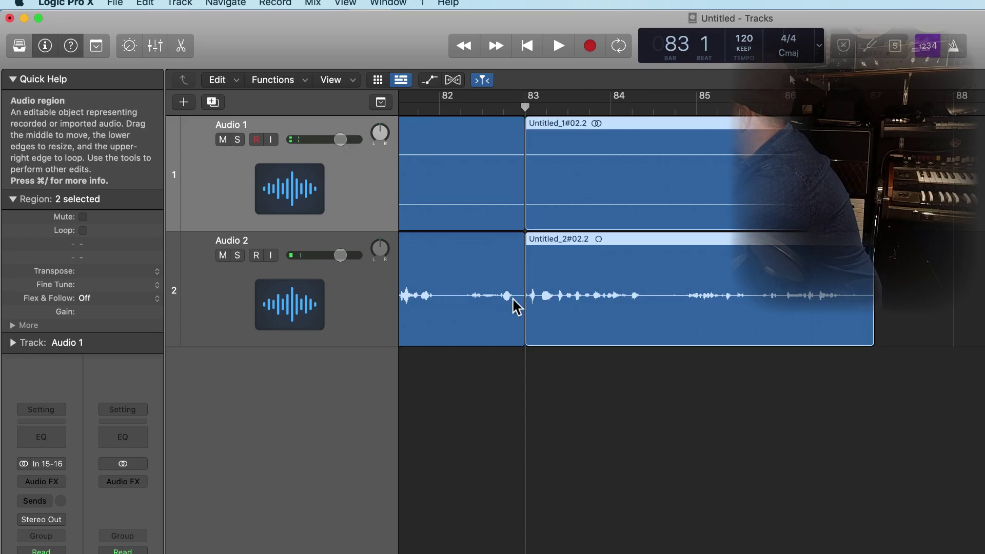
# Split both regions again at bar 84, beat 3, and set the cycle range over the section between the two cuts.
pyautogui.press('space')
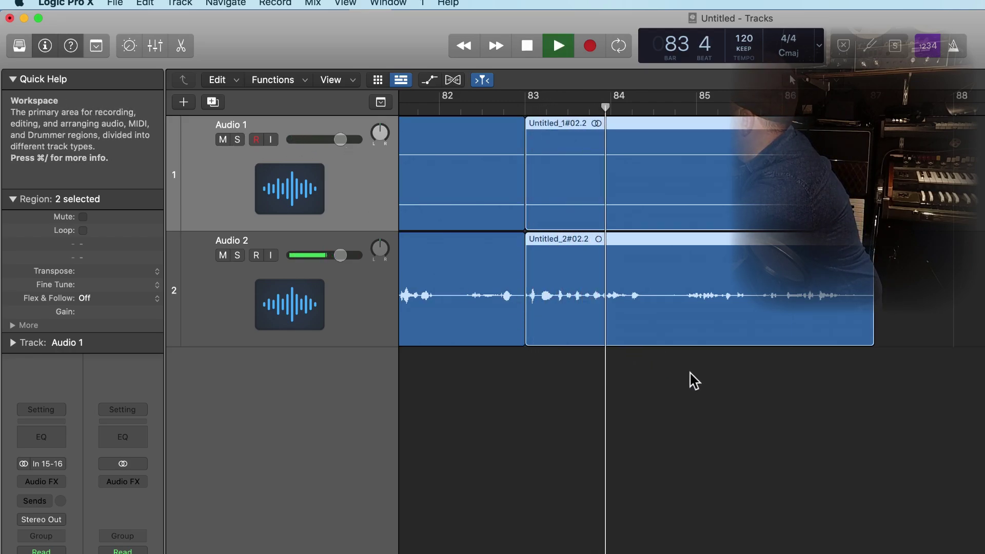
pyautogui.press('space')
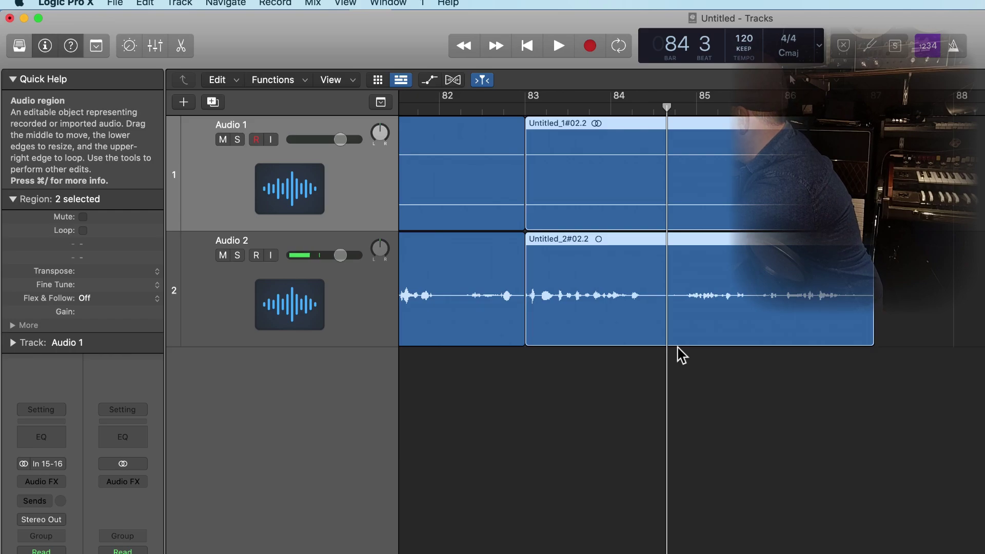
pyautogui.press('super+t')
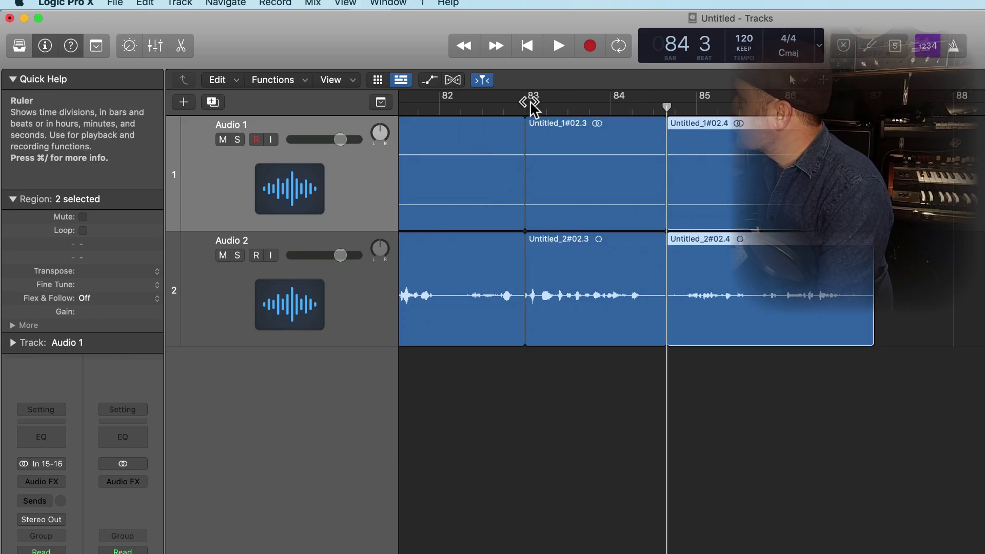
pyautogui.moveTo(531, 103); pyautogui.dragTo(664, 100)
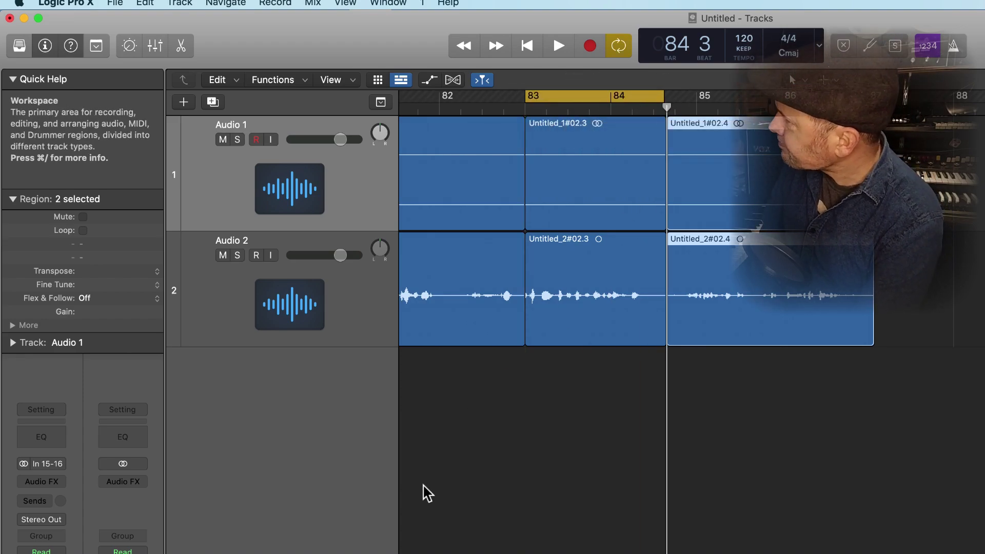
# Delete the Audio 1 track together with its recorded regions.
pyautogui.click(355, 302)
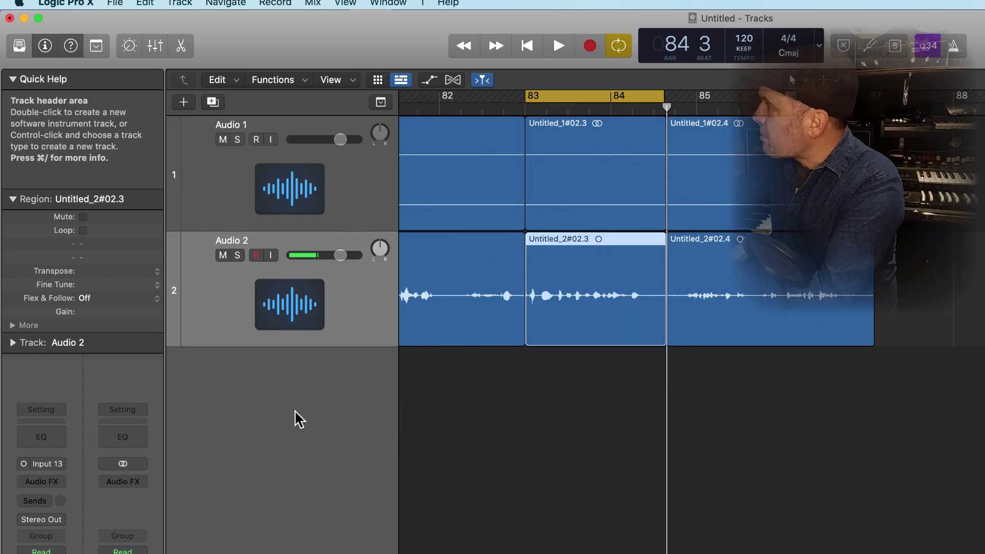
pyautogui.hscroll(-2, 297, 410)
pyautogui.hscroll(5, 297, 411)
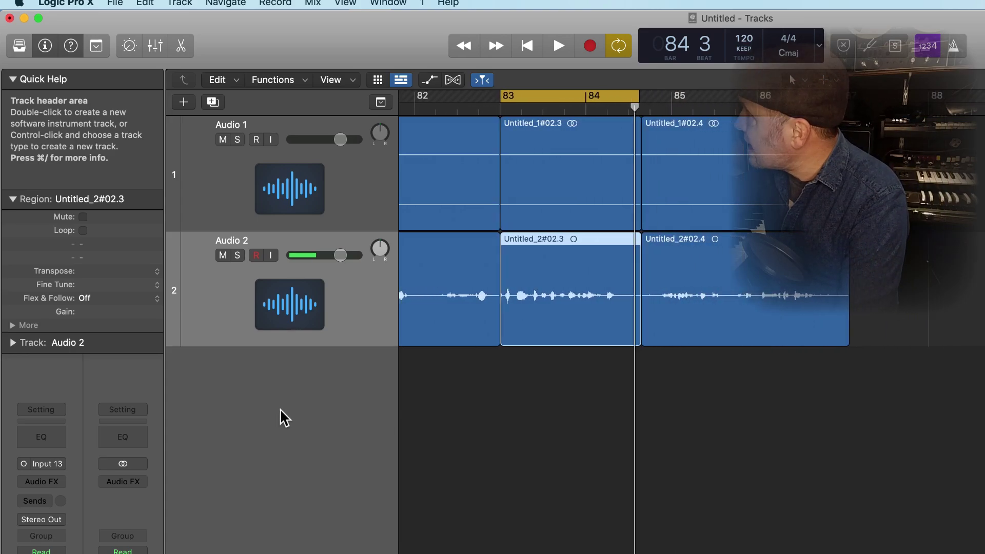
pyautogui.hscroll(-3, 281, 410)
pyautogui.click(346, 191)
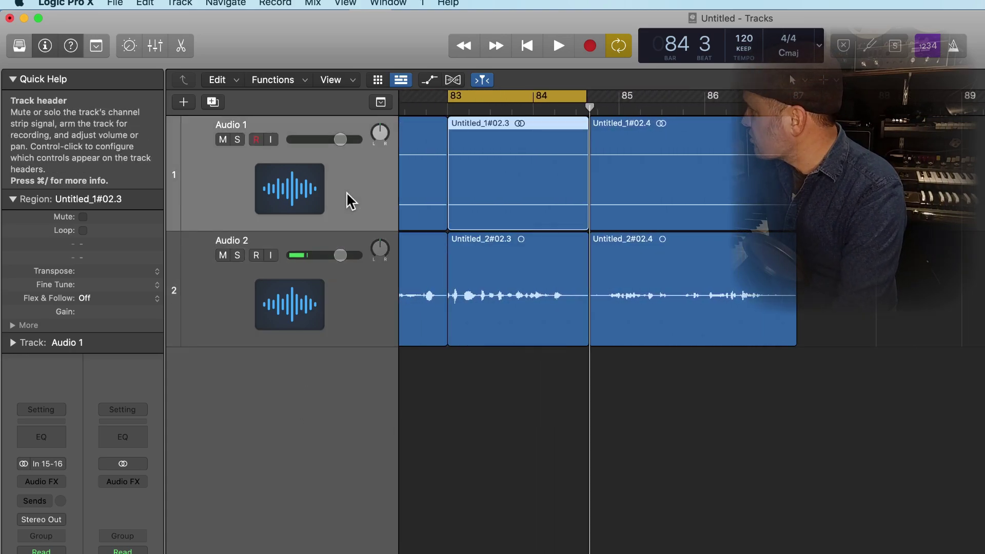
pyautogui.press('Delete')
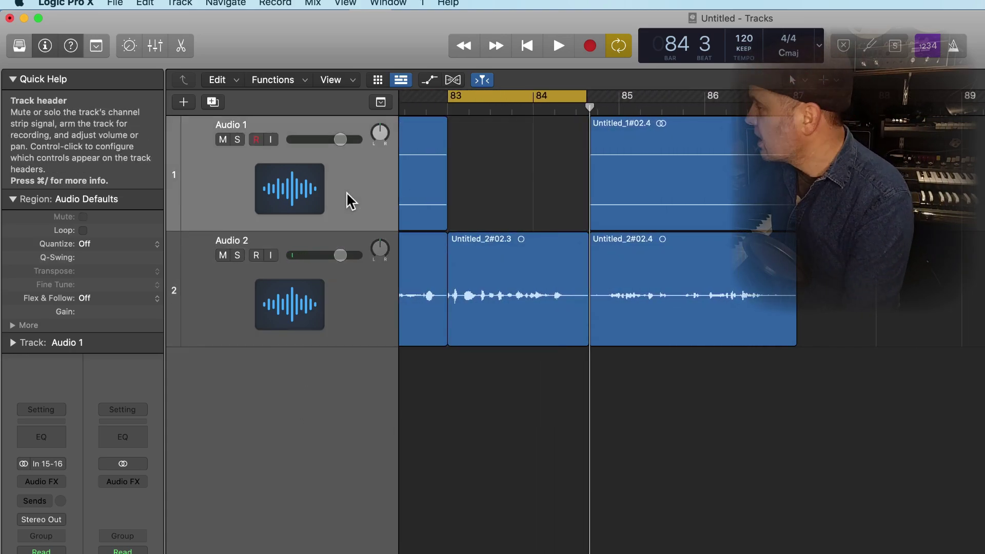
pyautogui.press('super+BackSpace')
pyautogui.click(840, 263)
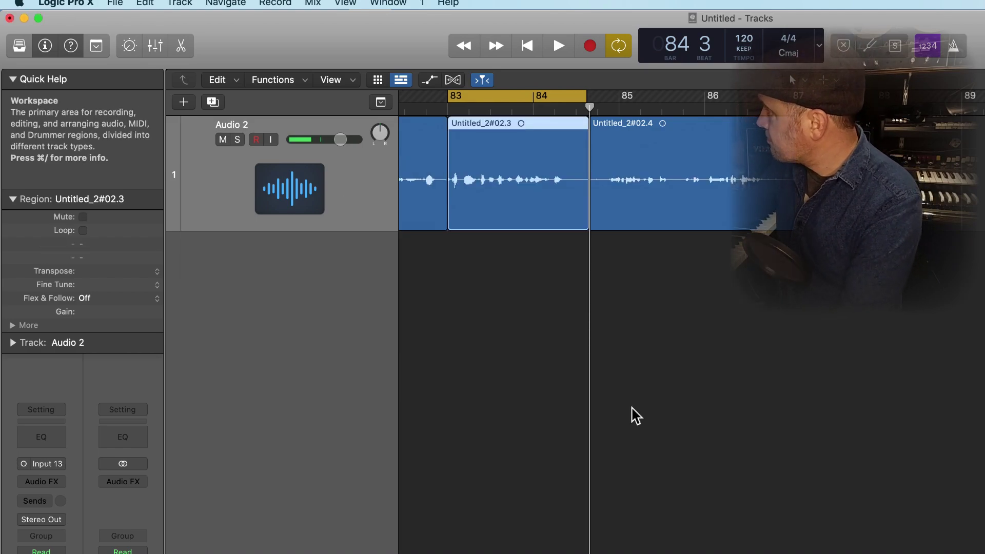
# Listen to the cycled region on the Audio 2 track.
pyautogui.press('space')
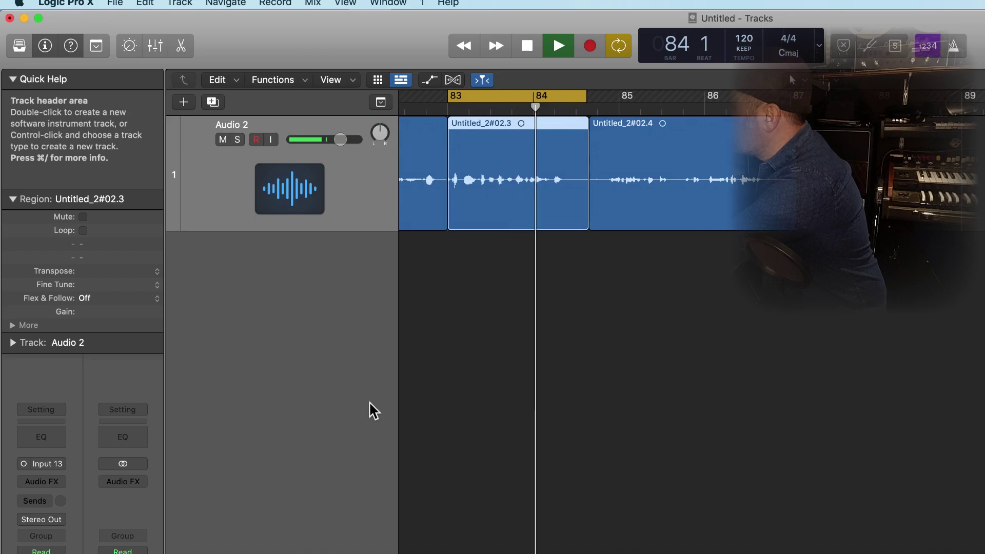
pyautogui.press('space')
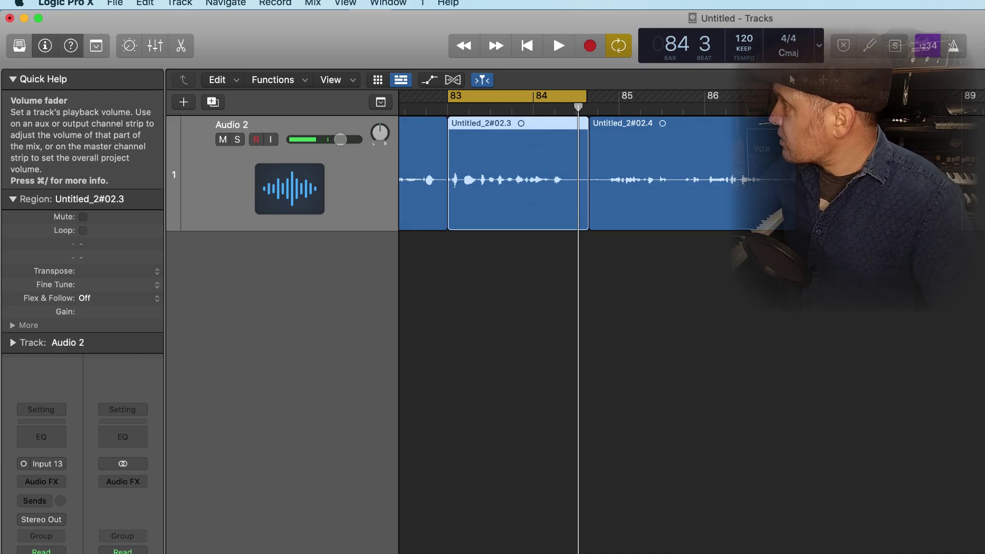
pyautogui.press('space')
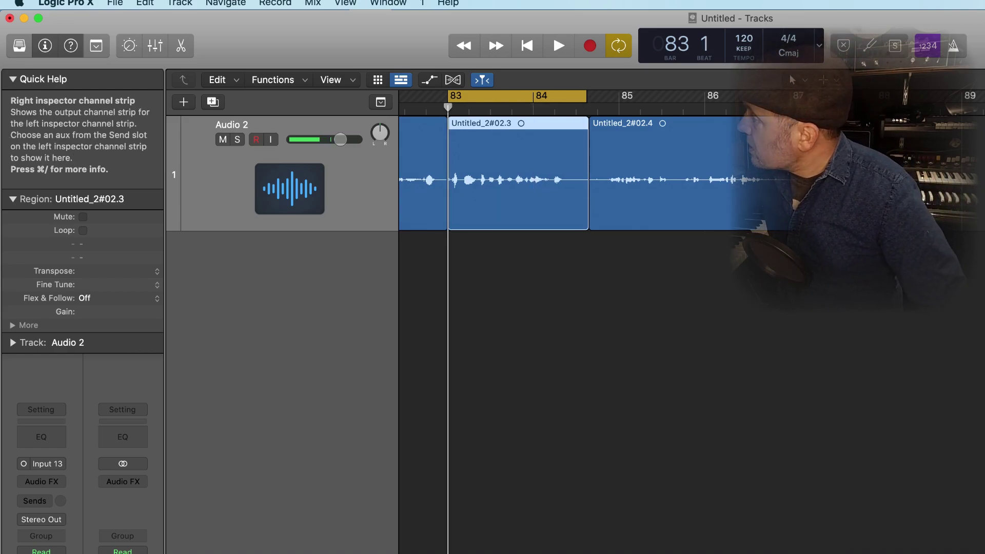
# Insert a Compressor on the Audio 2 track and set its threshold to -32.0 dB while auditioning the cycled region.
pyautogui.click(58, 479)
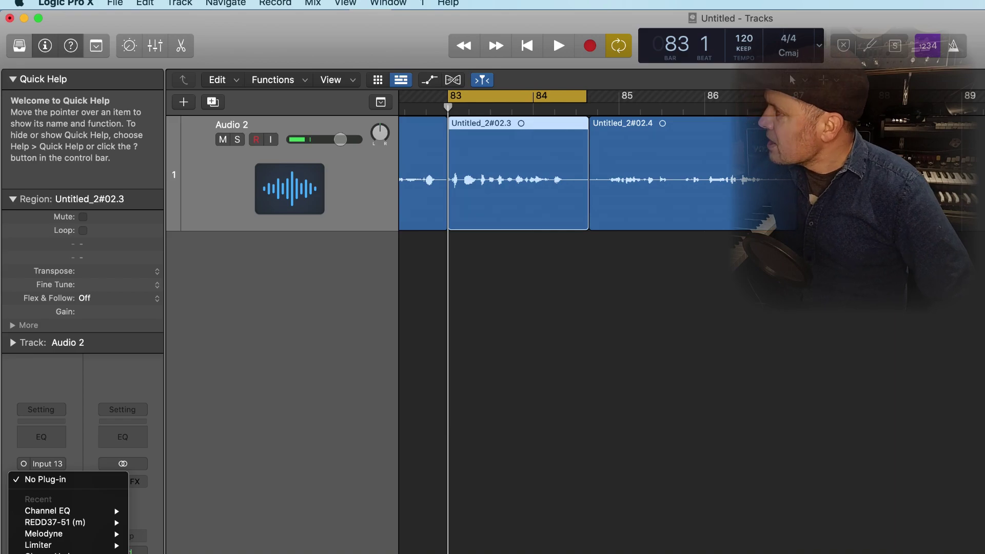
pyautogui.click(171, 515)
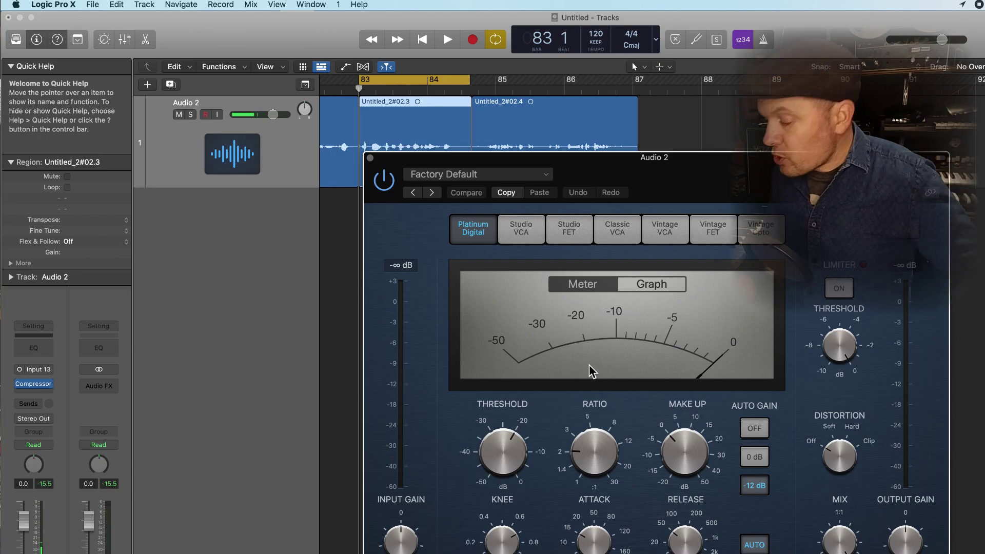
pyautogui.press('space')
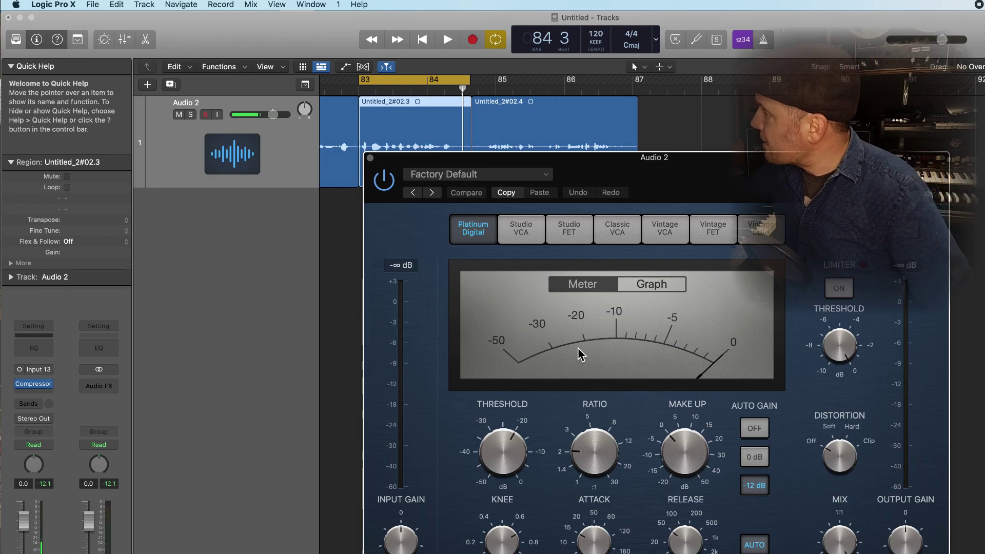
pyautogui.moveTo(505, 449); pyautogui.dragTo(500, 483)
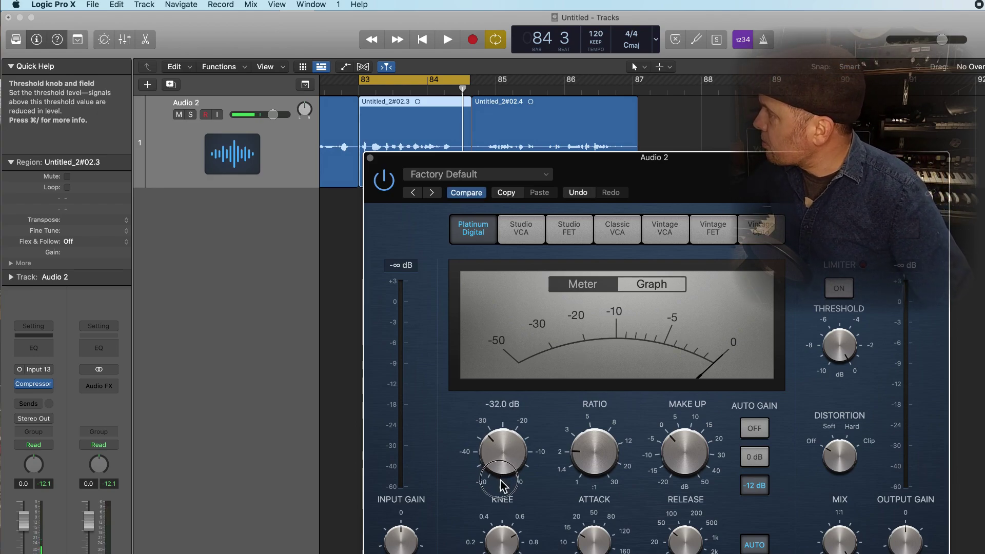
pyautogui.press('space')
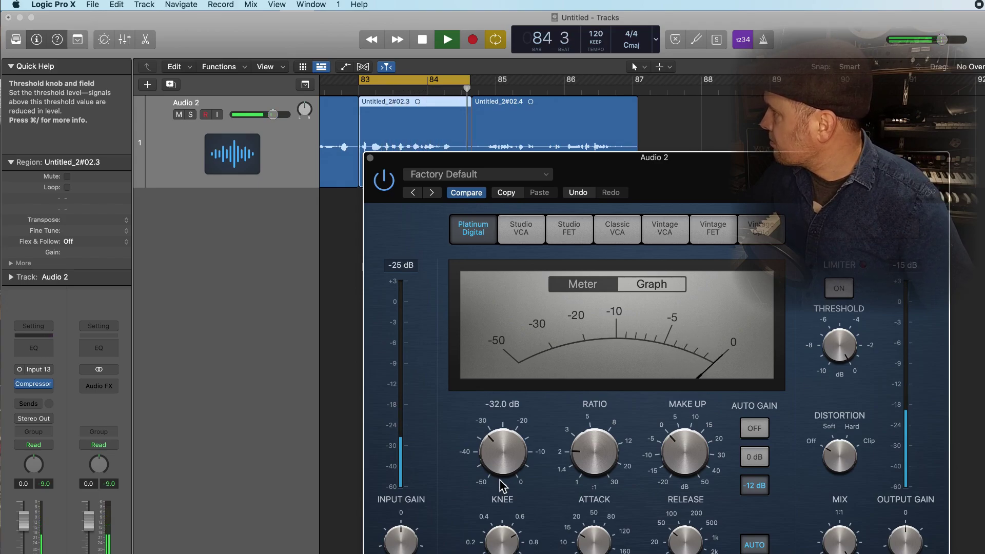
pyautogui.press('space')
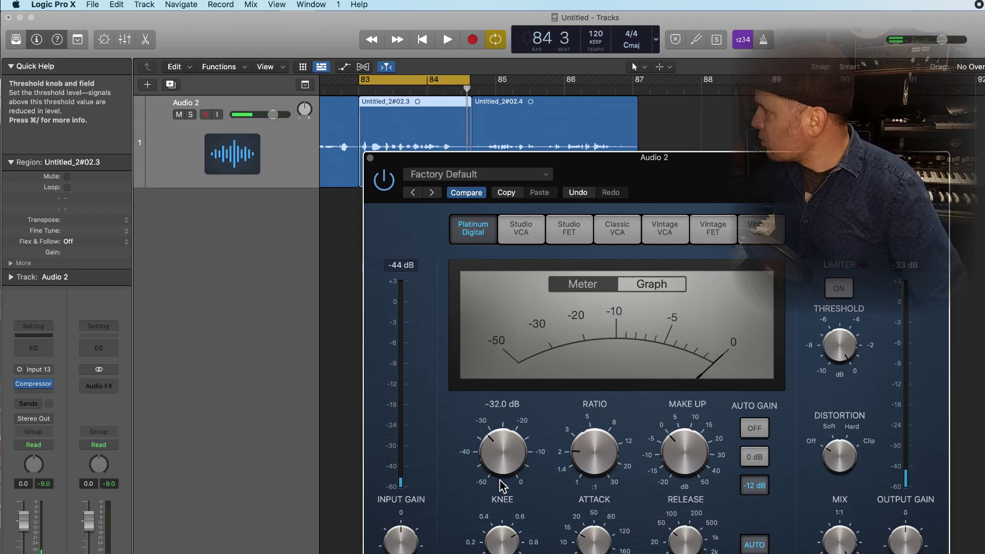
# Set the compressor's ratio to 3.7:1 and audition the cycled region.
pyautogui.moveTo(593, 485)
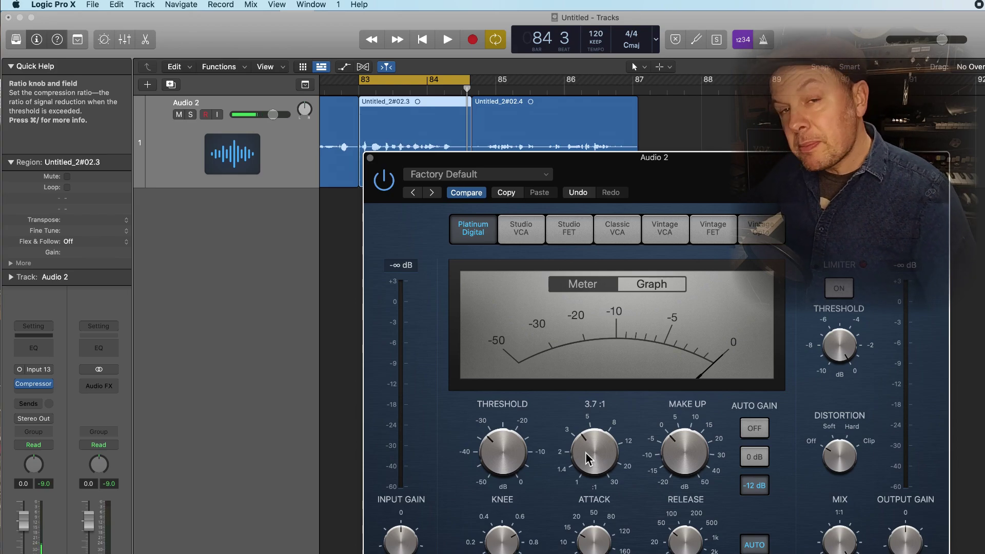
pyautogui.press('space')
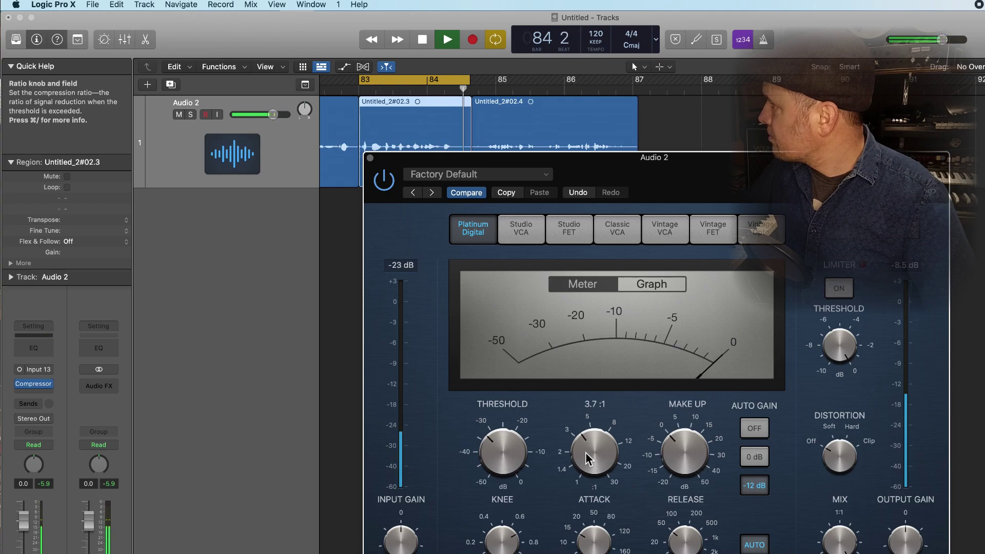
pyautogui.press('space')
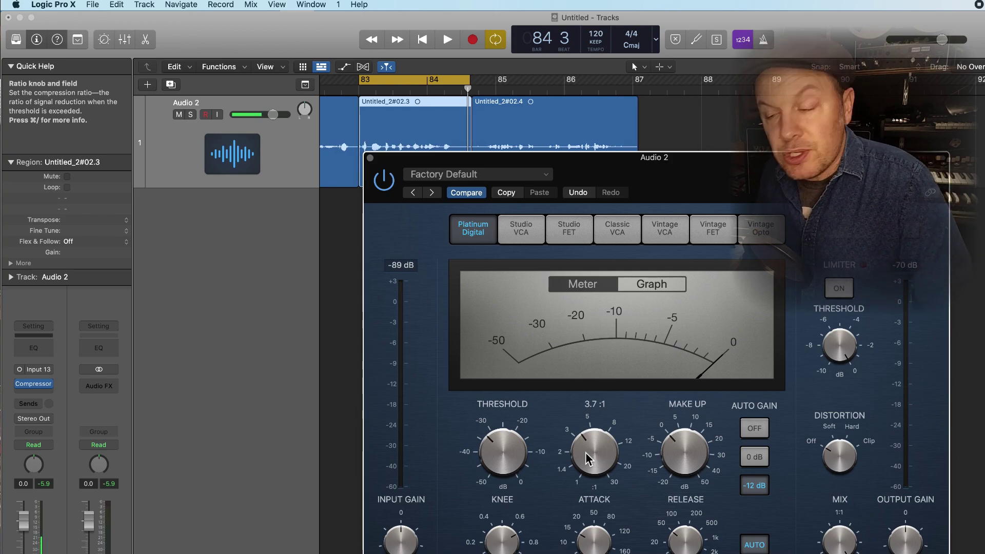
# Add a Channel EQ to Audio 2, enable its low-cut band, and raise the cutoff to about 45 Hz with a steeper slope.
pyautogui.click(33, 349)
pyautogui.click(416, 226)
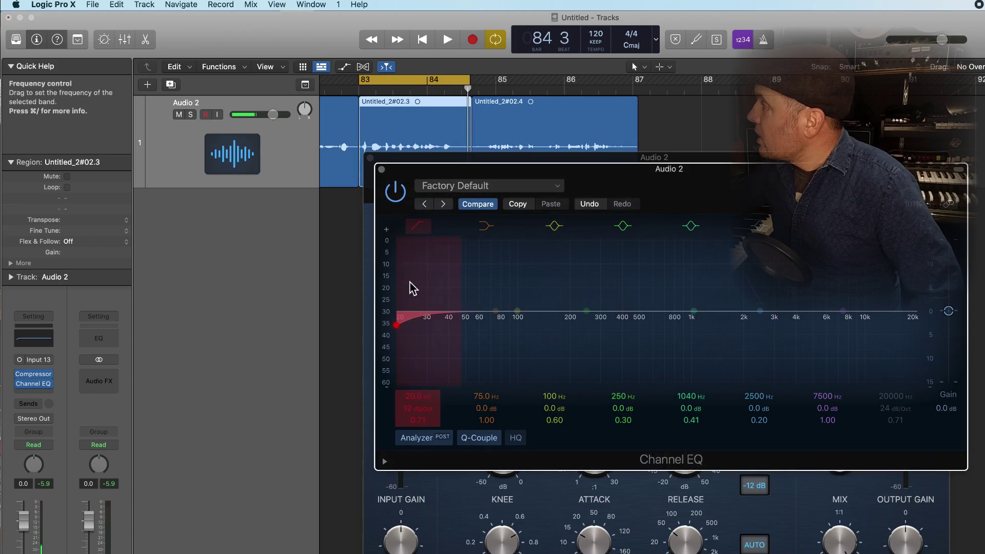
pyautogui.moveTo(409, 398)
pyautogui.mouseDown()
pyautogui.moveTo(409, 382)
pyautogui.moveTo(417, 390)
pyautogui.moveTo(411, 415)
pyautogui.mouseUp()
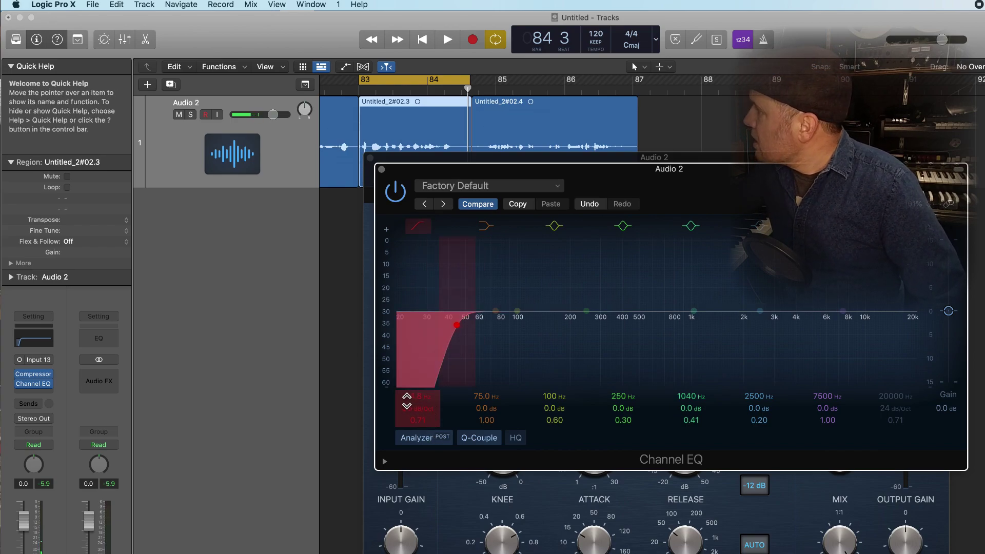
# Raise the Channel EQ's low-cut frequency to 102 Hz and audition the cycled region.
pyautogui.moveTo(417, 396)
pyautogui.mouseDown()
pyautogui.moveTo(417, 381)
pyautogui.moveTo(407, 397)
pyautogui.mouseUp()
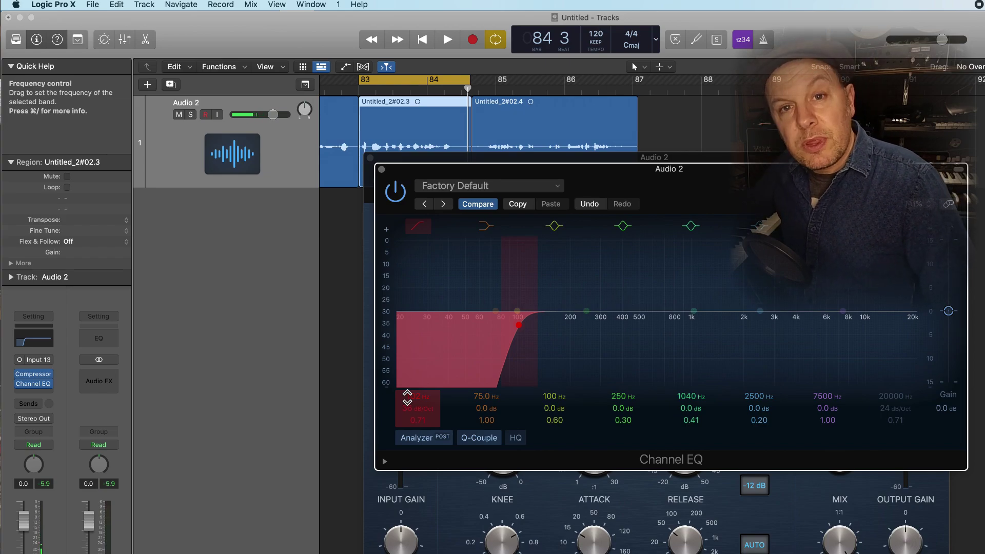
pyautogui.press('space')
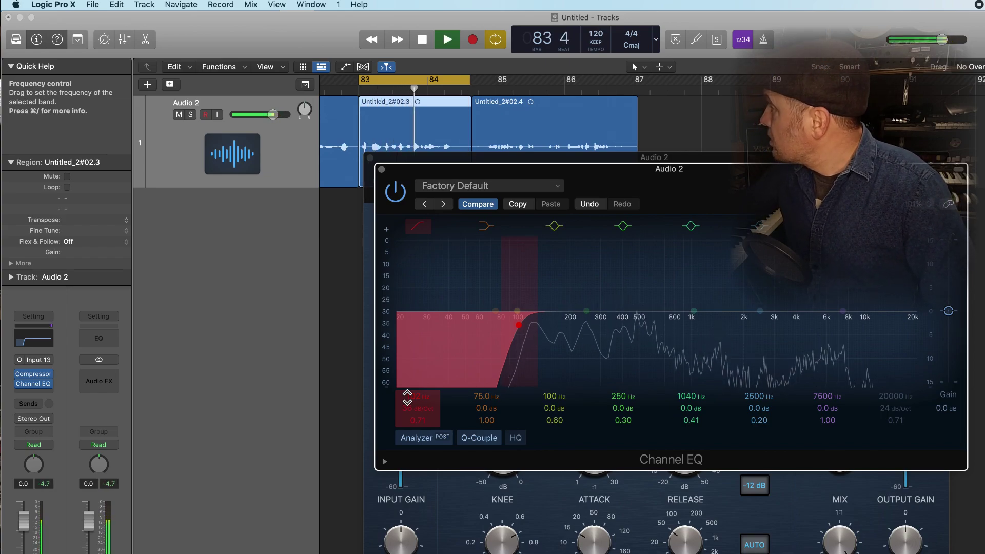
pyautogui.press('space')
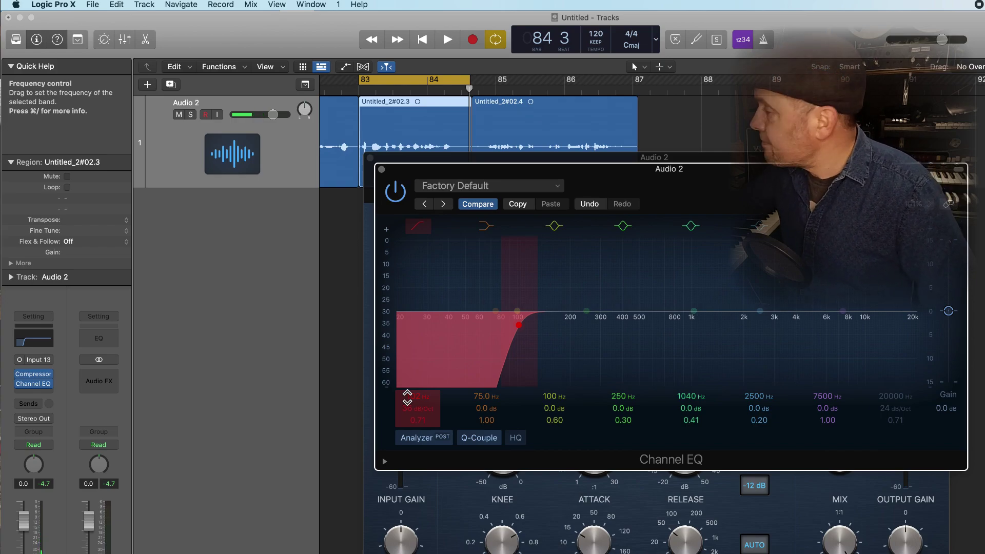
# Insert a DeEsser 2 after the Channel EQ on the Audio 2 track and close all open plug-in windows.
pyautogui.click(34, 394)
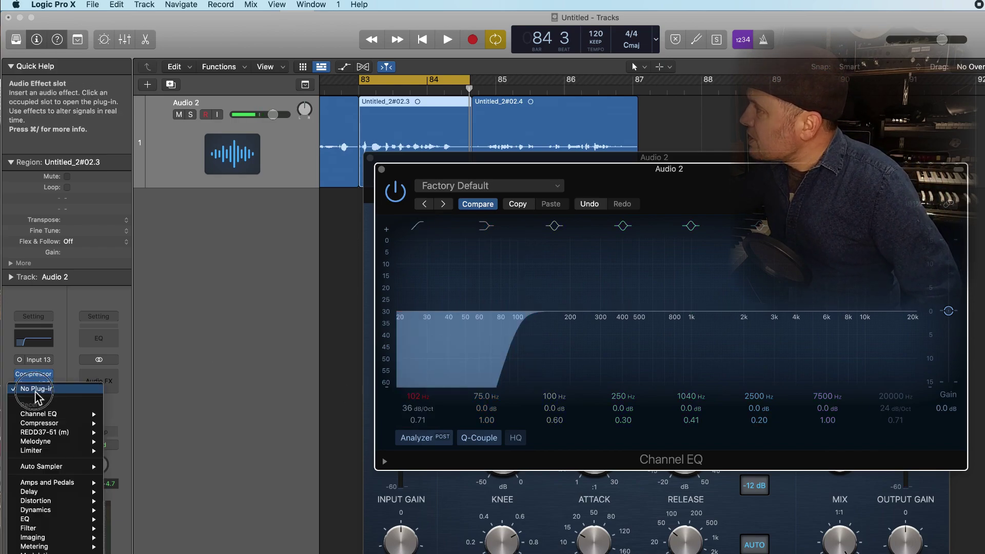
pyautogui.moveTo(41, 443)
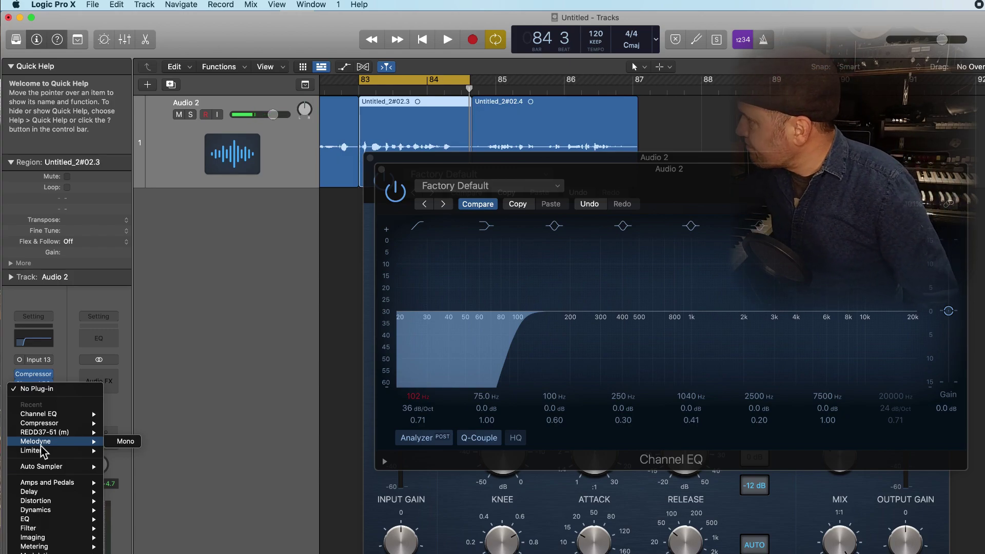
pyautogui.moveTo(35, 510)
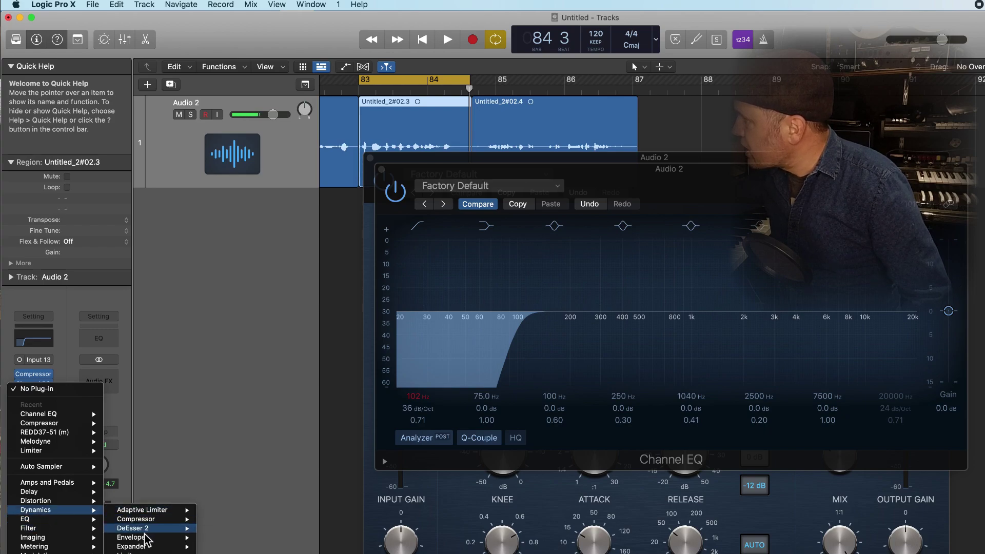
pyautogui.moveTo(172, 528)
pyautogui.click(245, 528)
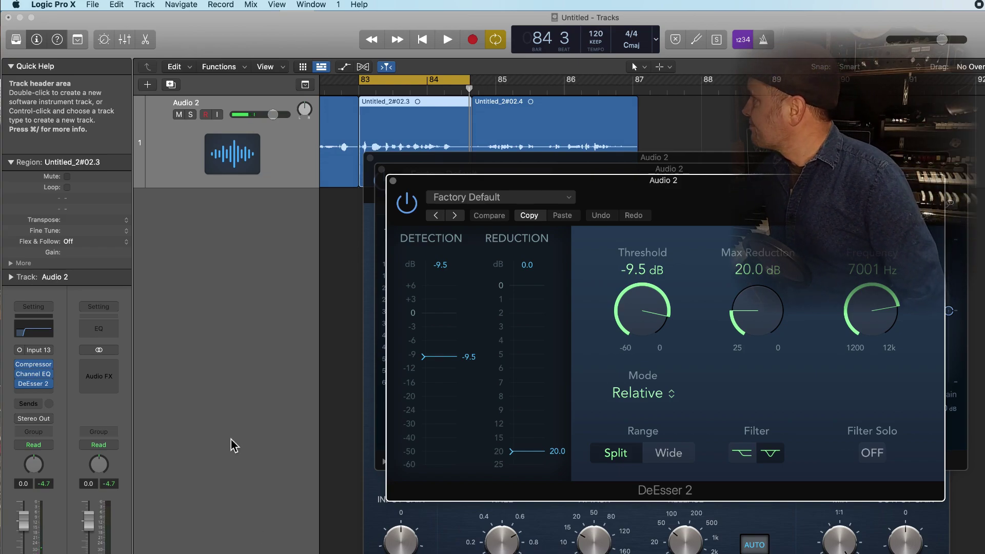
pyautogui.click(393, 182)
pyautogui.click(381, 170)
pyautogui.click(369, 159)
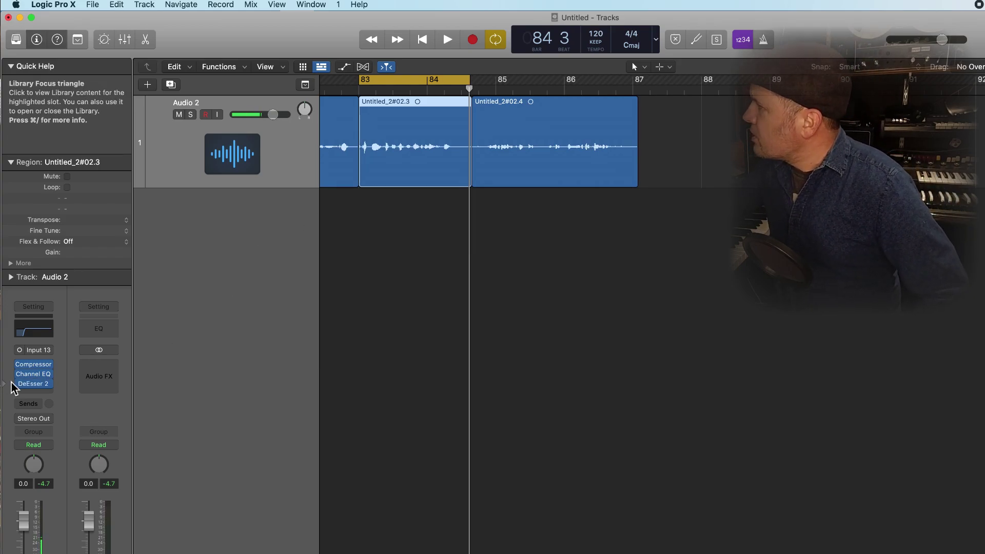
# Open the DeEsser 2 on Audio 2, watch its detection and reduction meters while auditioning the cycled region, and close it.
pyautogui.click(35, 383)
pyautogui.press('space')
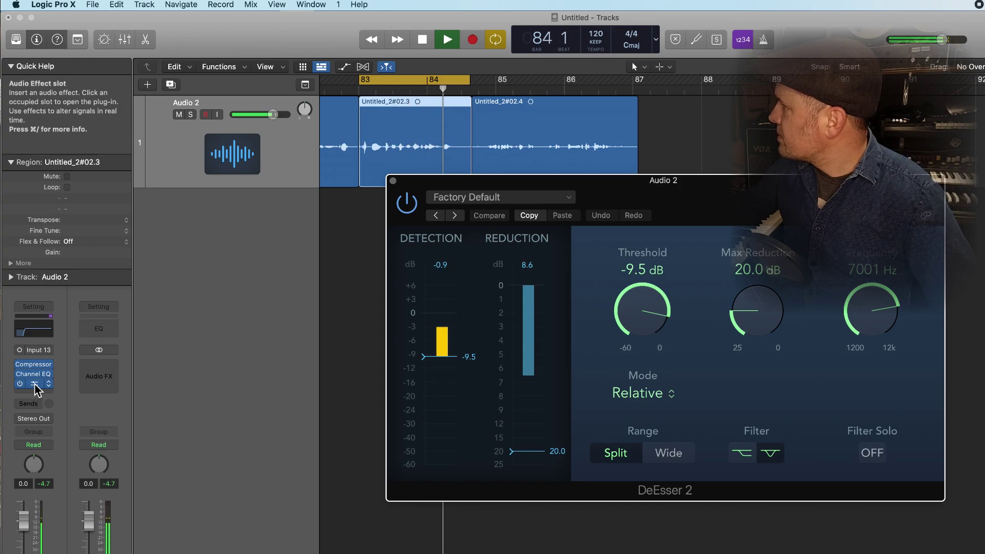
pyautogui.press('space')
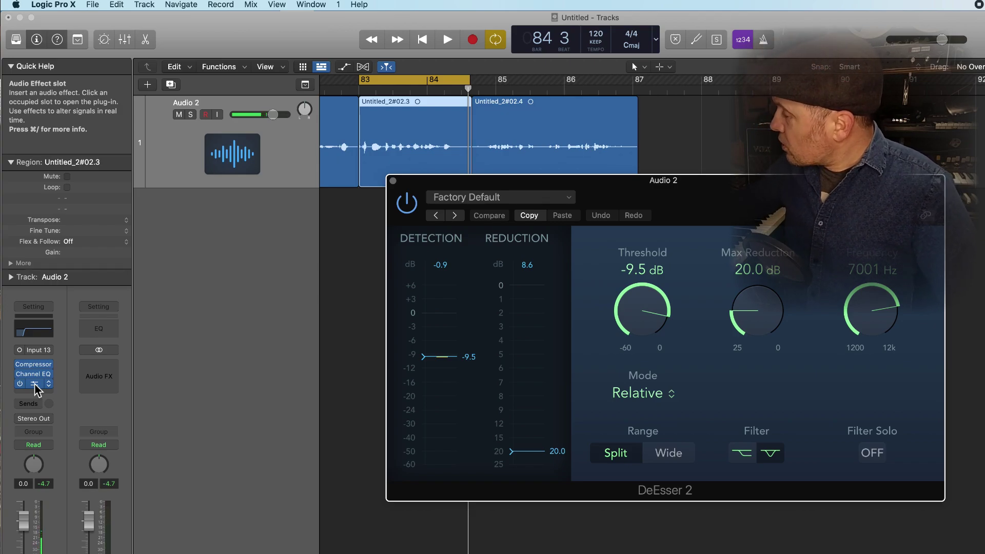
pyautogui.press('space')
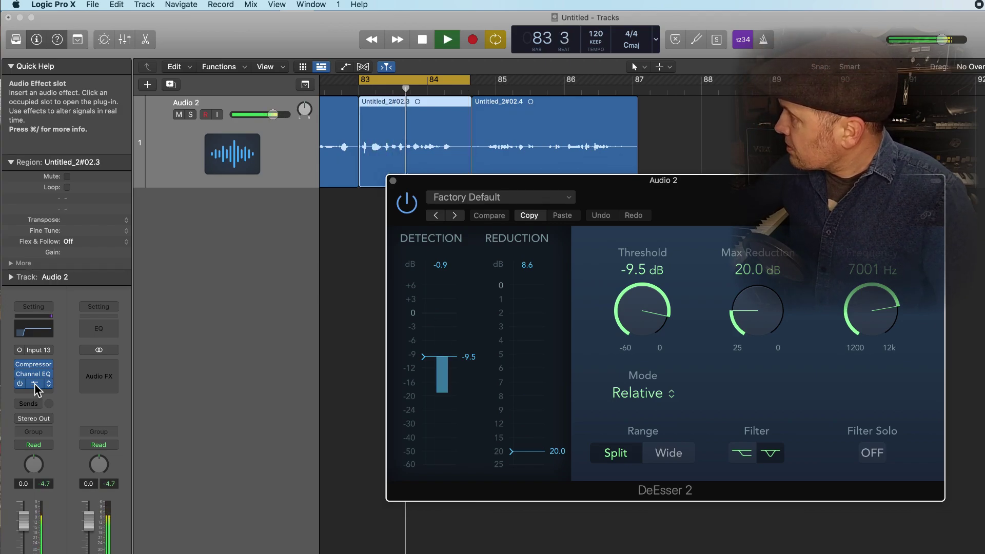
pyautogui.press('space')
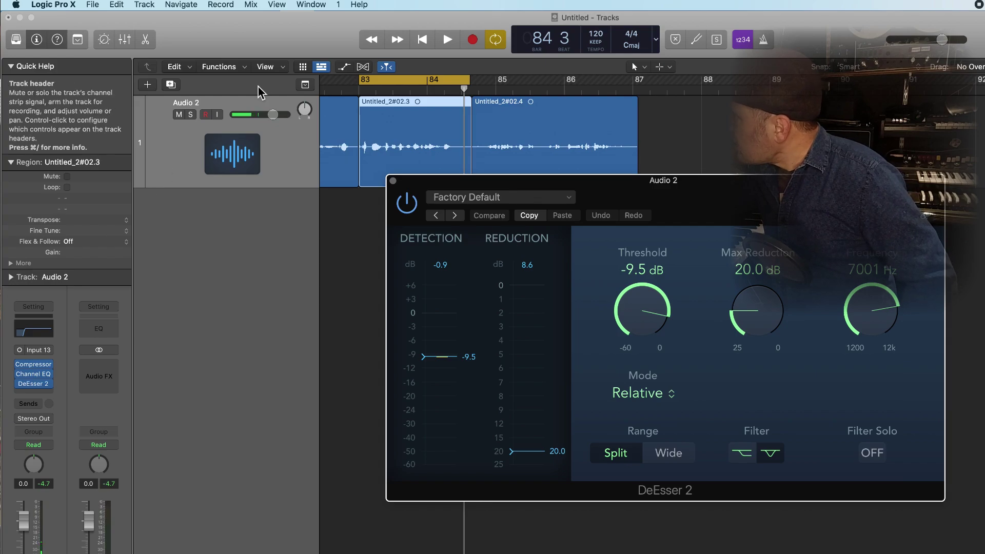
pyautogui.click(393, 182)
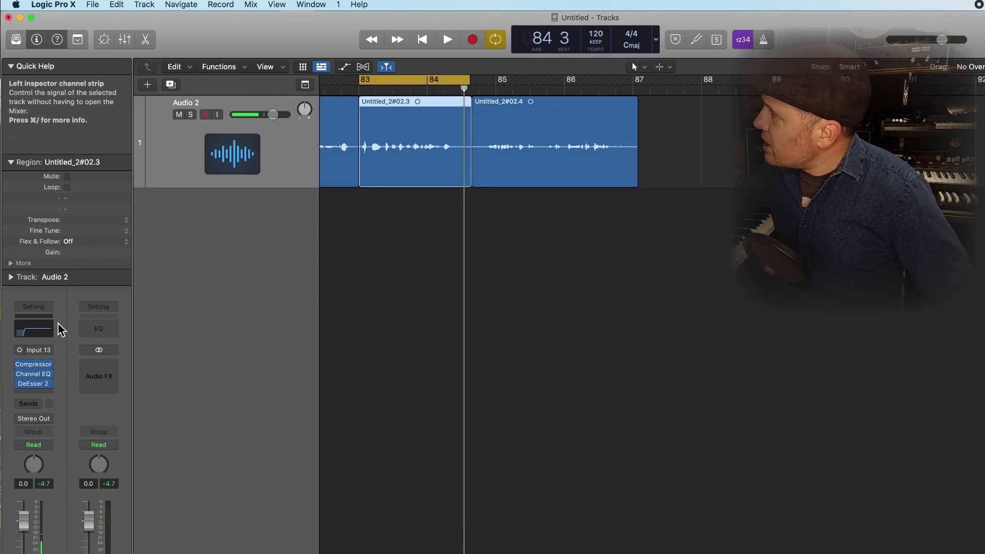
# Insert a stereo Limiter on the Stereo Out channel.
pyautogui.click(101, 367)
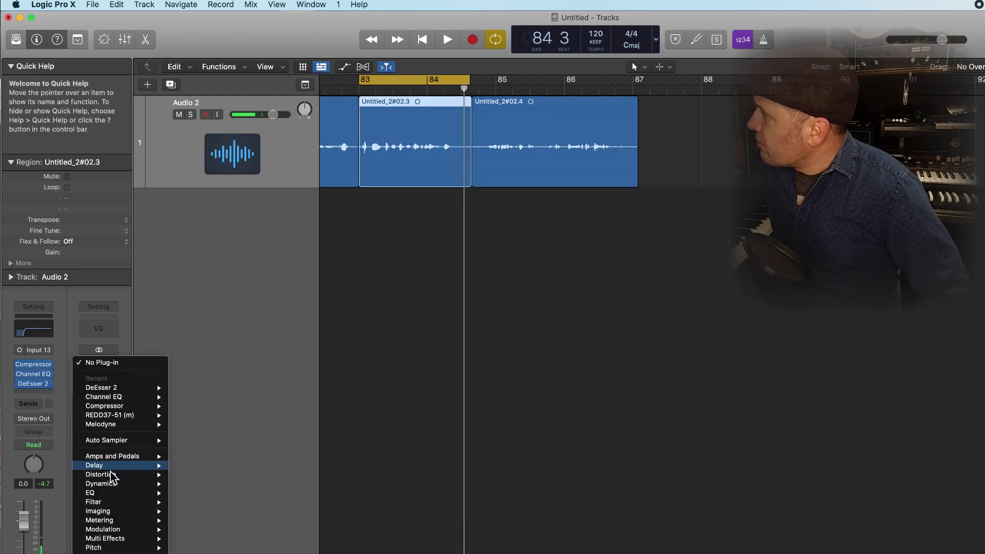
pyautogui.moveTo(110, 485)
pyautogui.moveTo(247, 529)
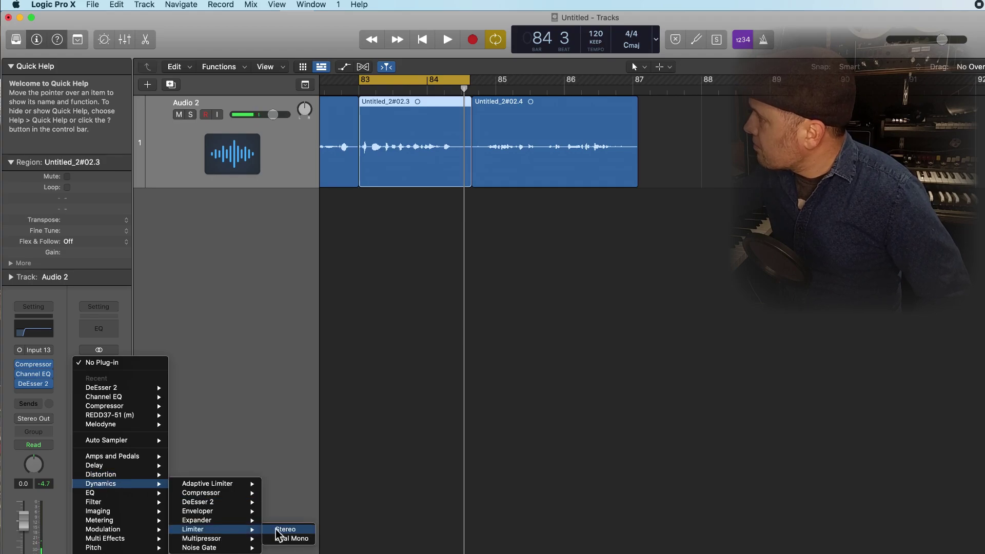
pyautogui.click(283, 530)
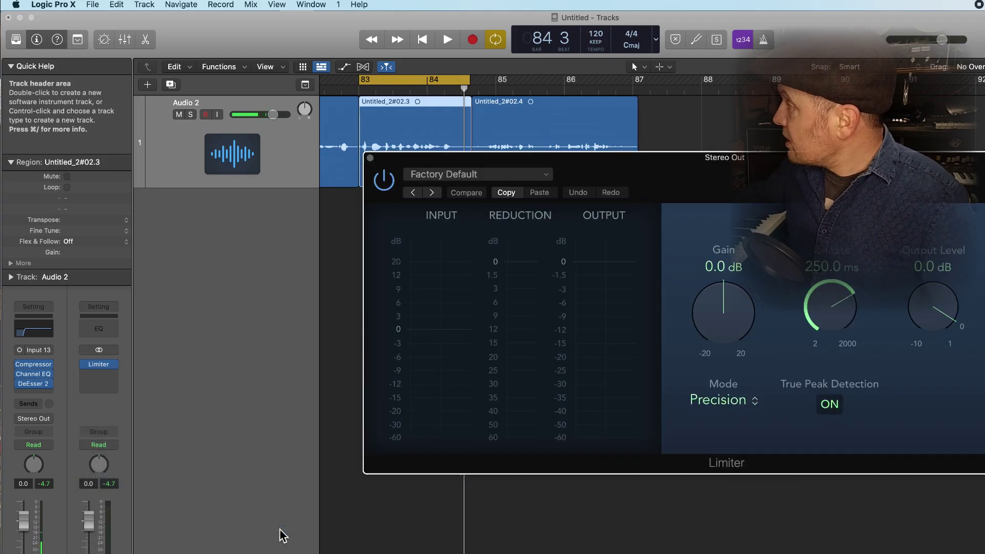
# Set the Stereo Out Limiter's gain to +5.6 dB and audition the cycled region before and after the change.
pyautogui.press('space')
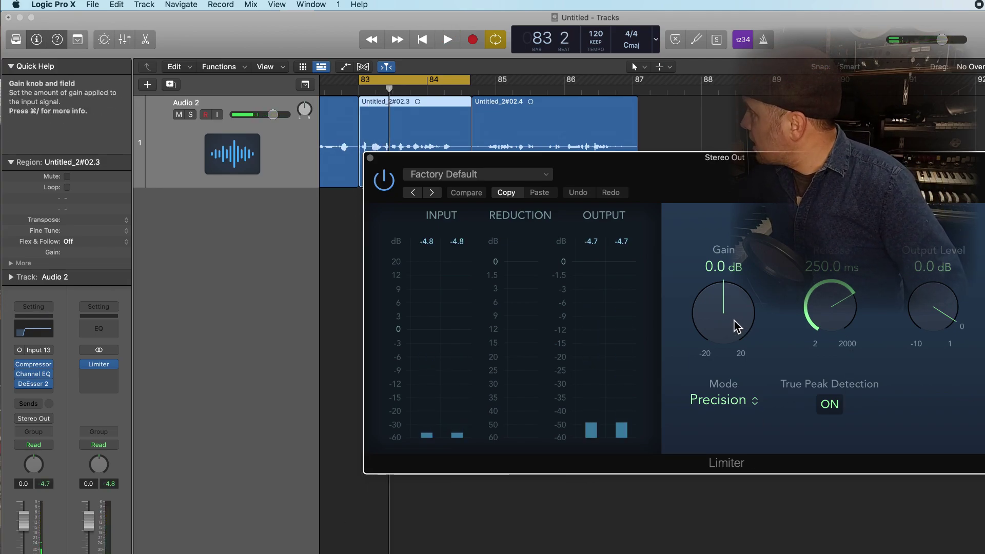
pyautogui.moveTo(736, 323); pyautogui.dragTo(727, 302)
pyautogui.press('space')
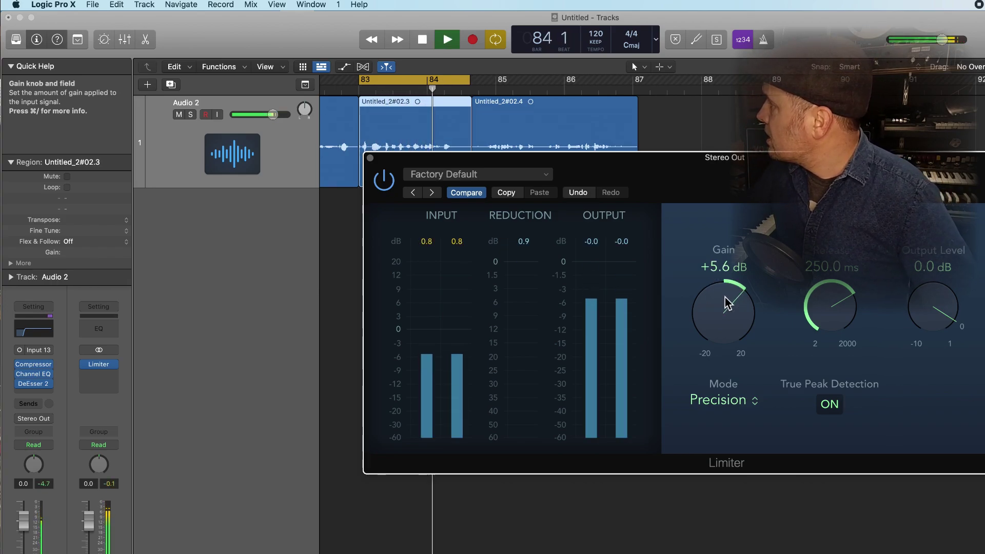
pyautogui.press('space')
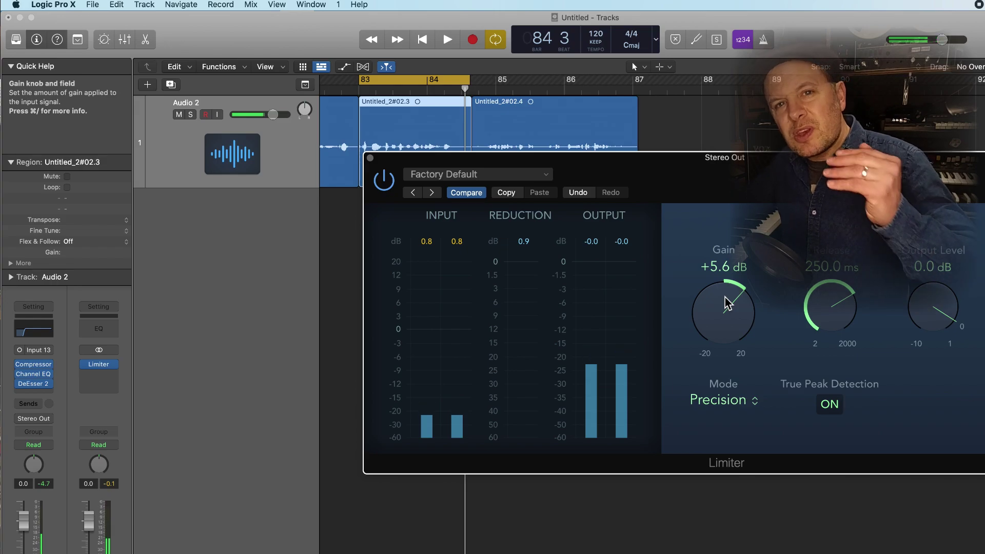